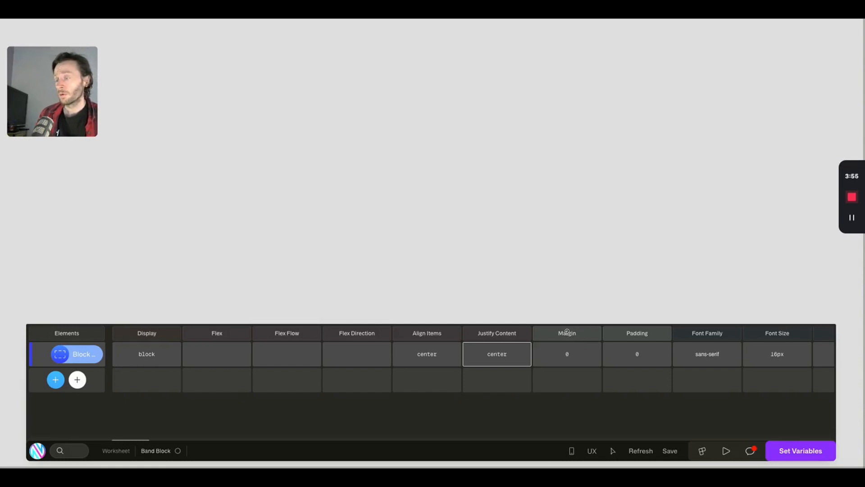
# Examine the help cards explaining the Margin and Padding properties
pyautogui.click(567, 332)
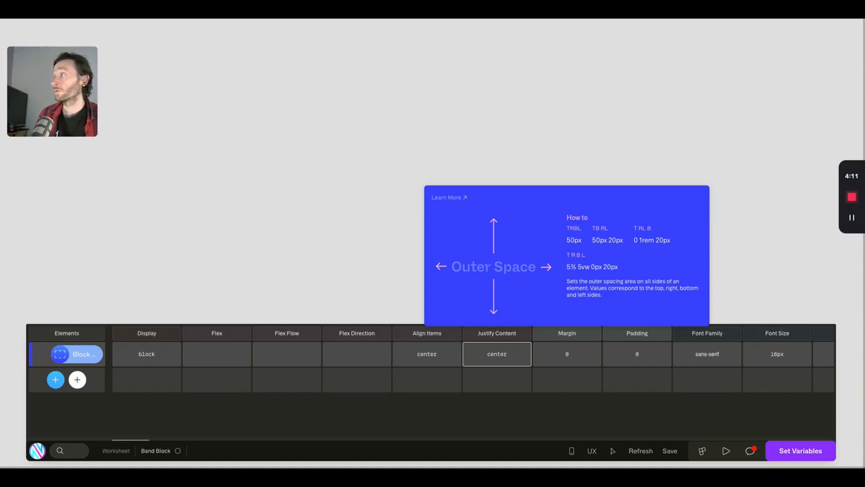
pyautogui.click(272, 9)
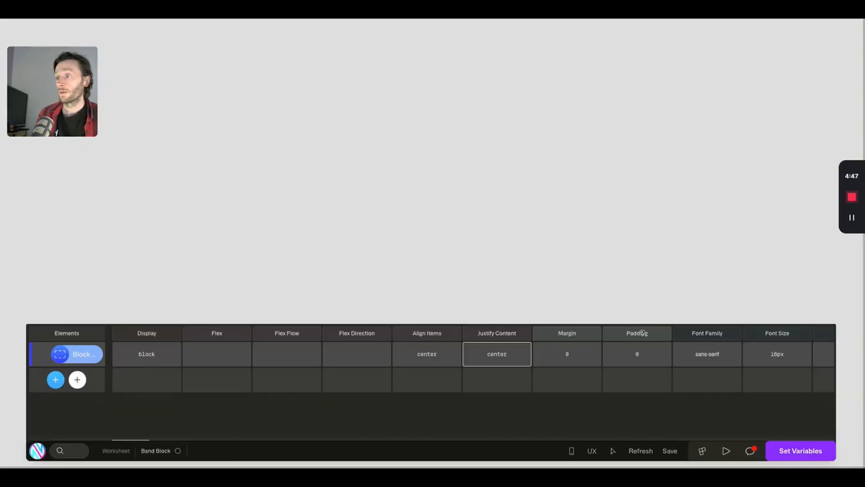
pyautogui.moveTo(642, 333)
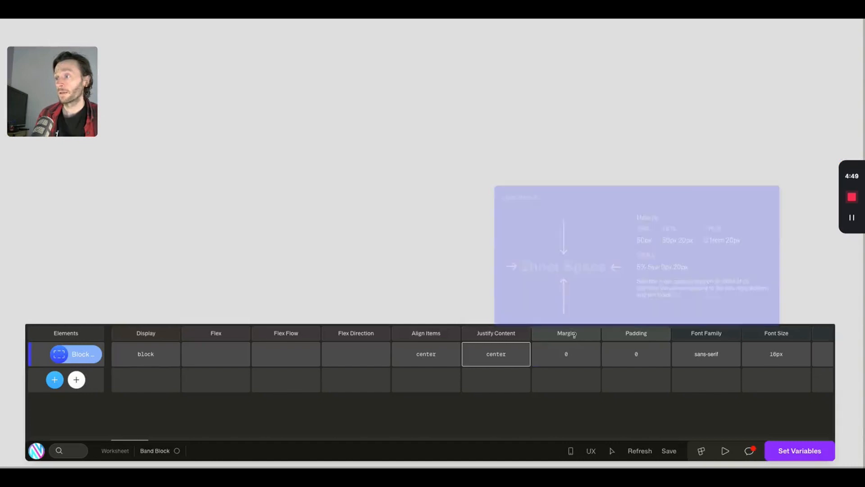
pyautogui.moveTo(569, 334)
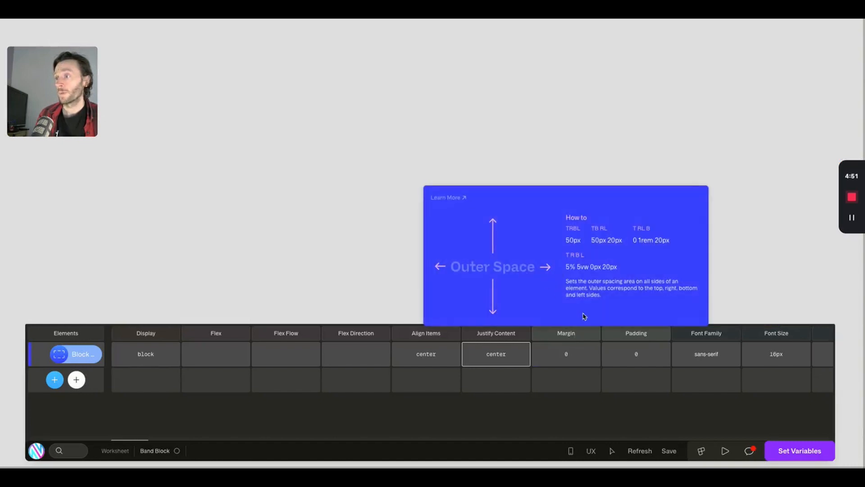
pyautogui.click(580, 335)
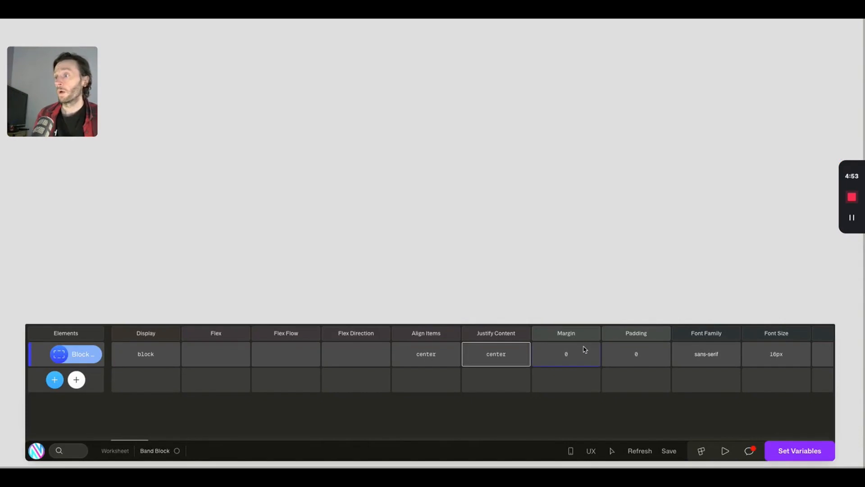
# Set both the margin and the padding of the block wrapper to the standard 10px
pyautogui.click(586, 356)
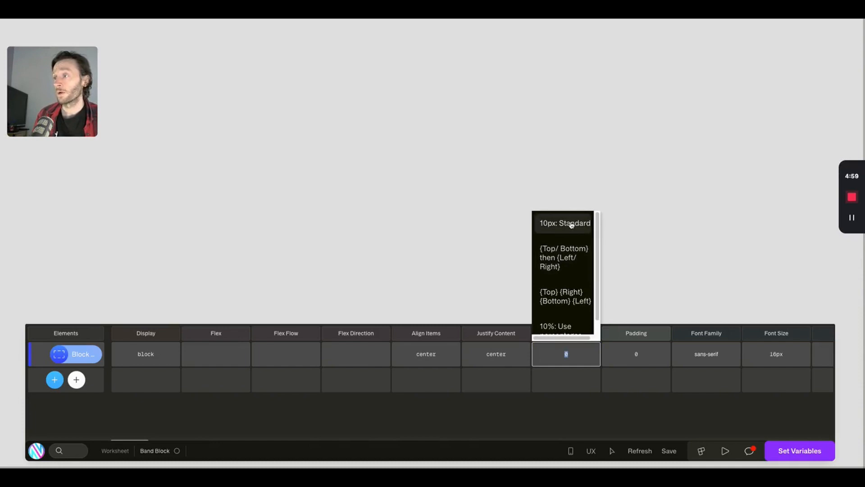
pyautogui.click(571, 223)
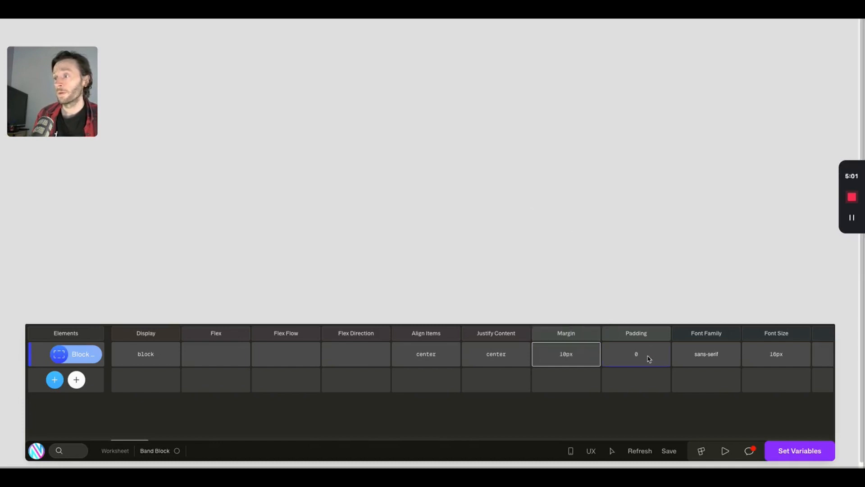
pyautogui.click(647, 356)
pyautogui.click(634, 224)
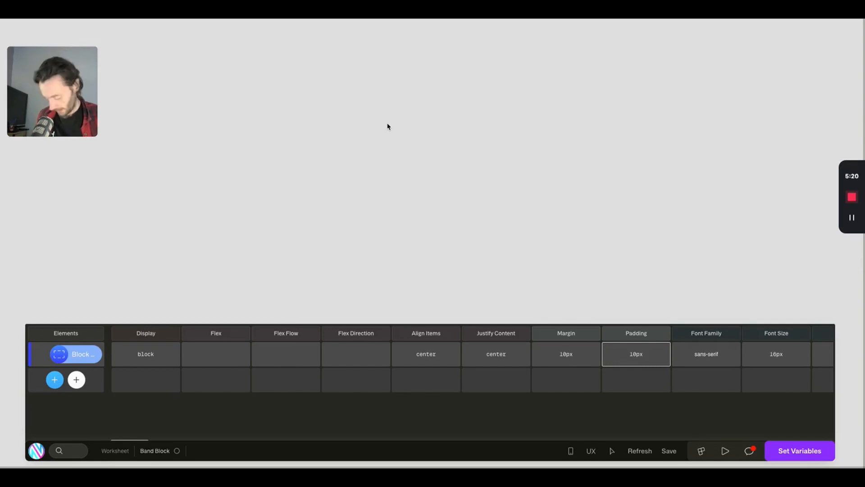
# Set the block wrapper's background color to black and its min height to 100vh
pyautogui.press('super+k')
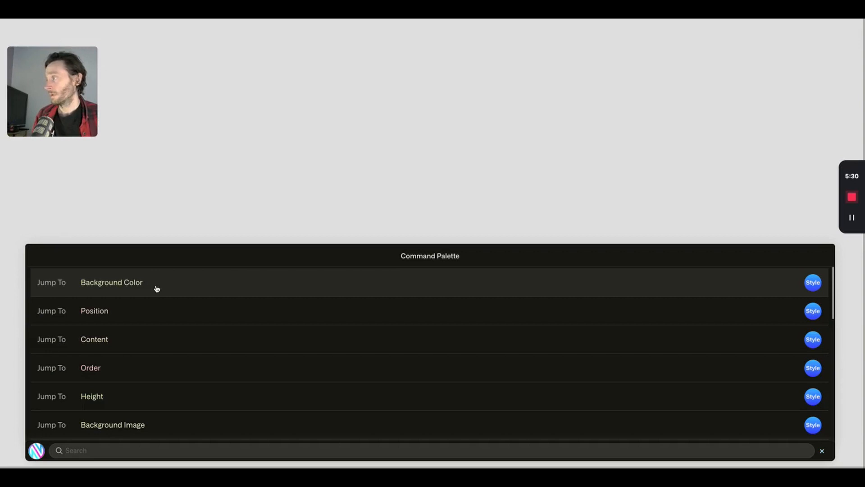
pyautogui.click(157, 288)
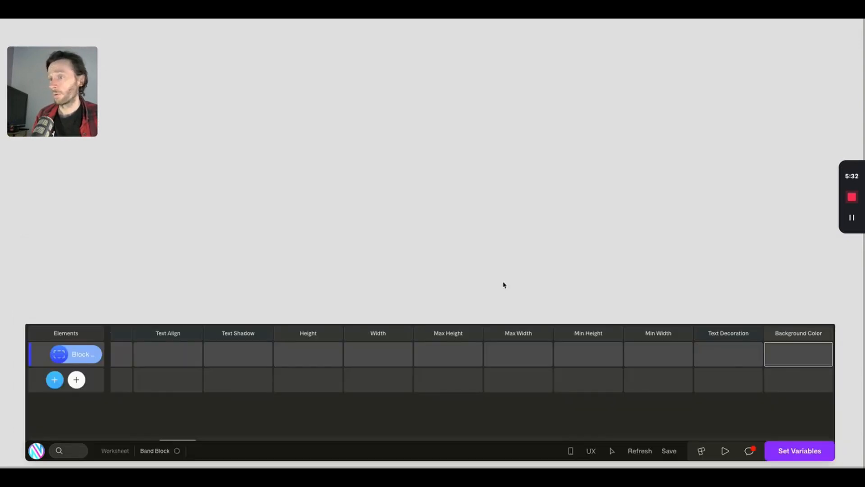
pyautogui.click(784, 355)
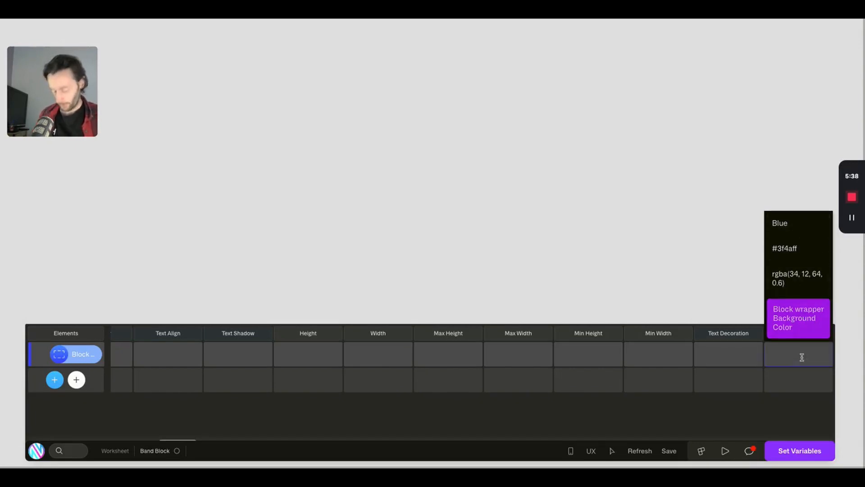
pyautogui.write('black')
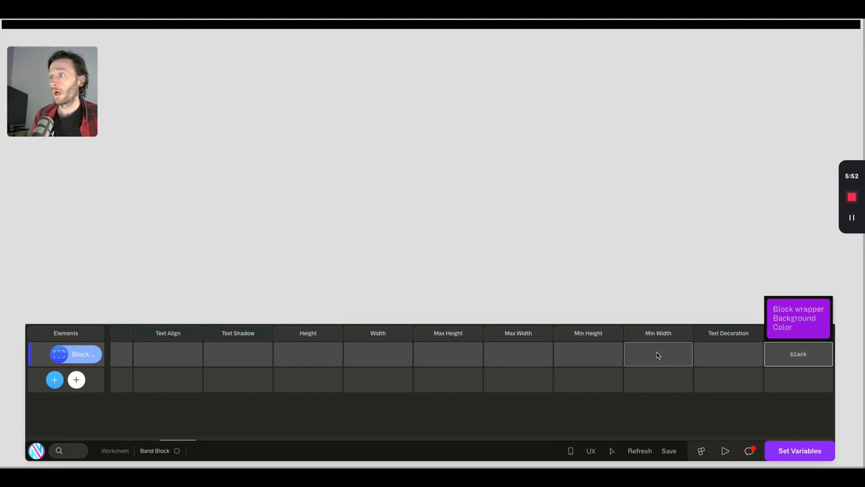
pyautogui.click(597, 355)
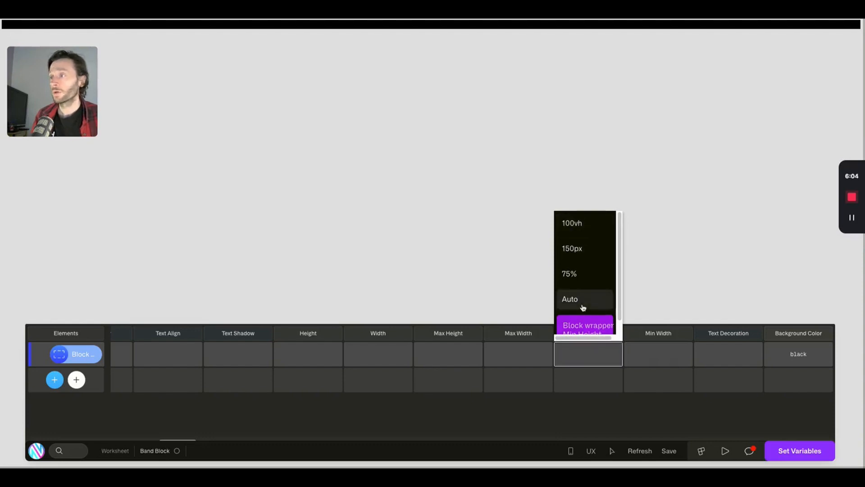
pyautogui.click(587, 229)
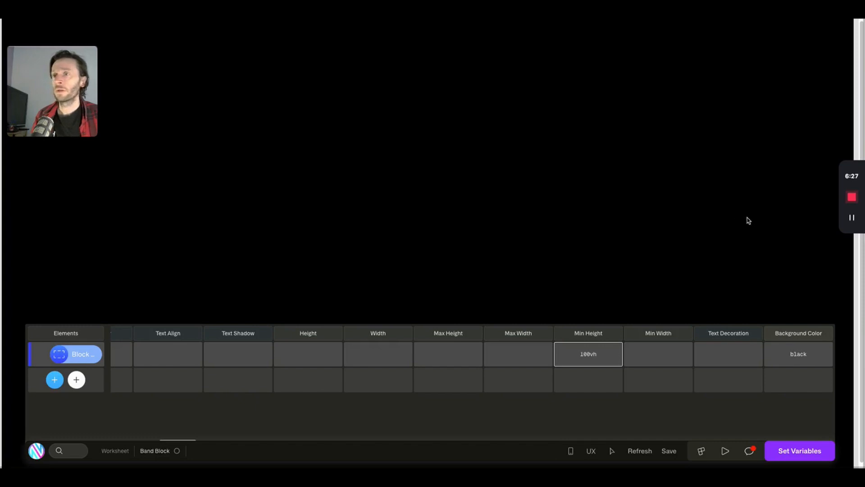
# Check the finished NCD Grid Block for reference, and add an H1 element reading "Our Bands" inside the Band Block's wrapper
pyautogui.hotkey('ctrl', 'Tab')
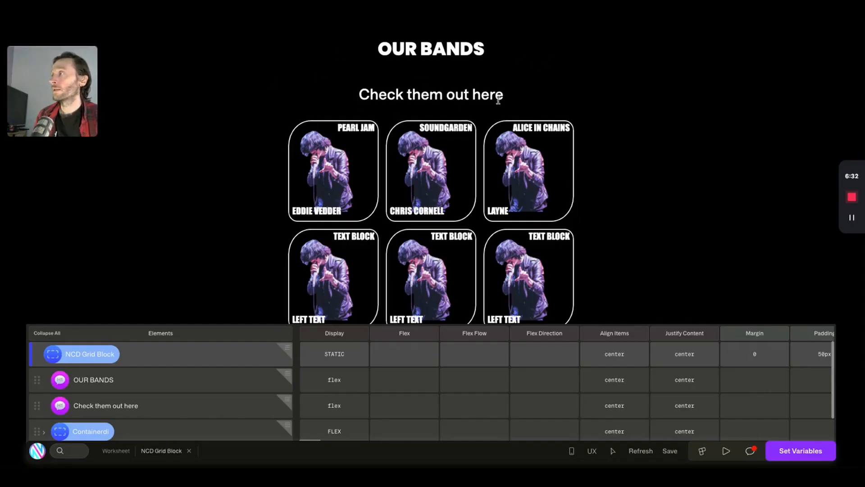
pyautogui.hotkey('ctrl', 'Tab')
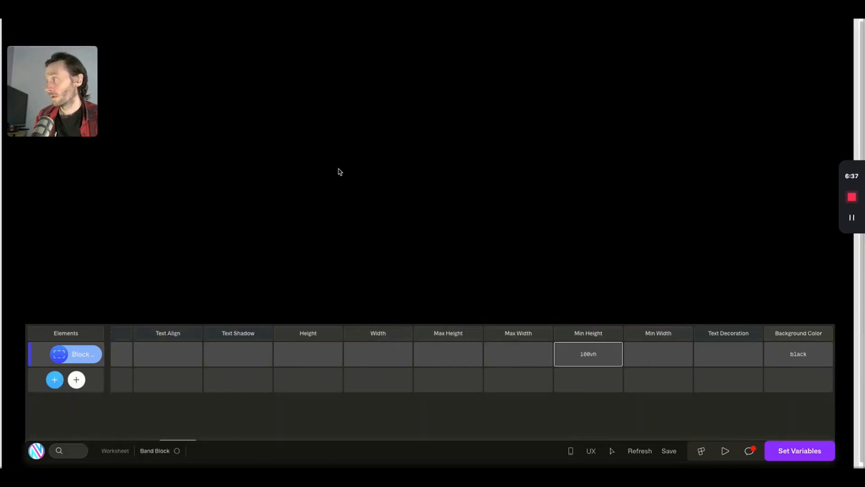
pyautogui.click(77, 380)
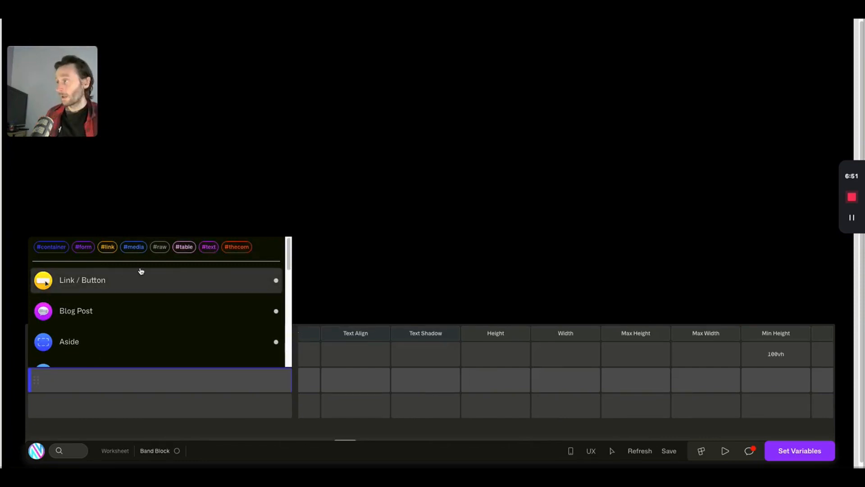
pyautogui.write('h1')
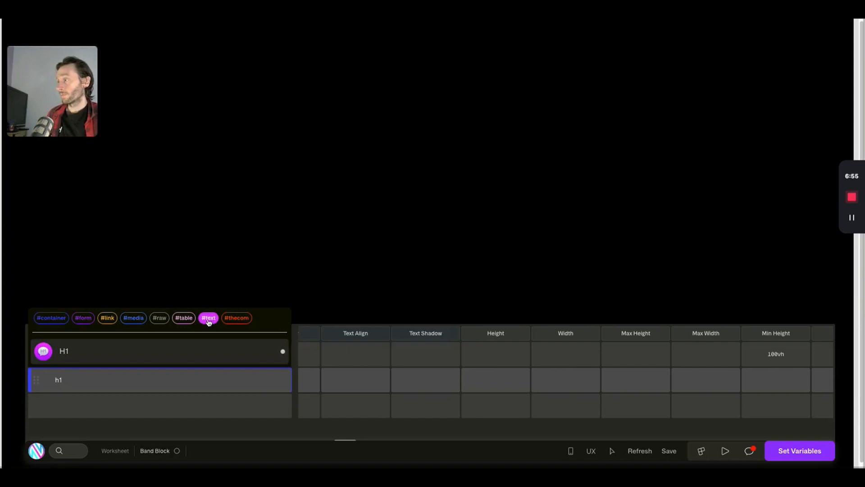
pyautogui.click(84, 358)
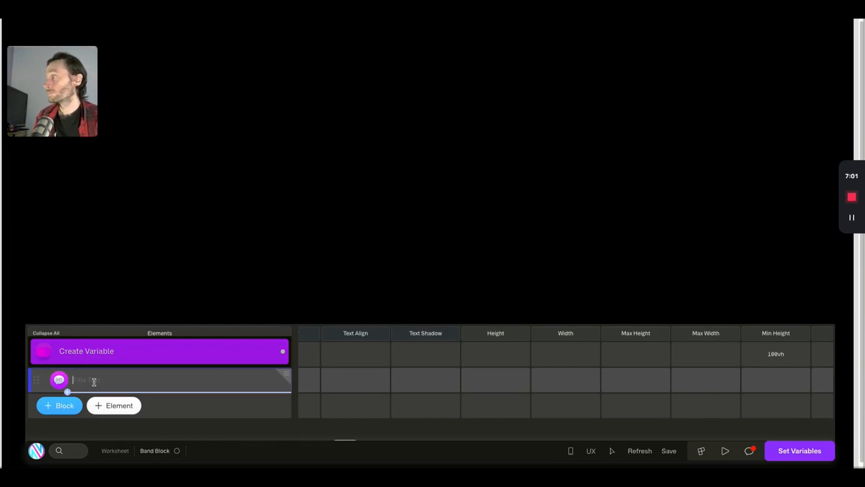
pyautogui.write('Our Text')
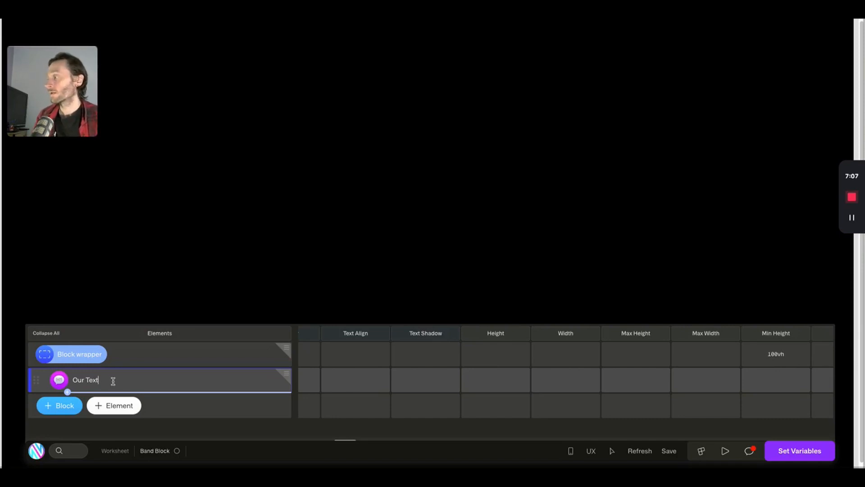
pyautogui.press('BackSpace')
pyautogui.press('BackSpace')
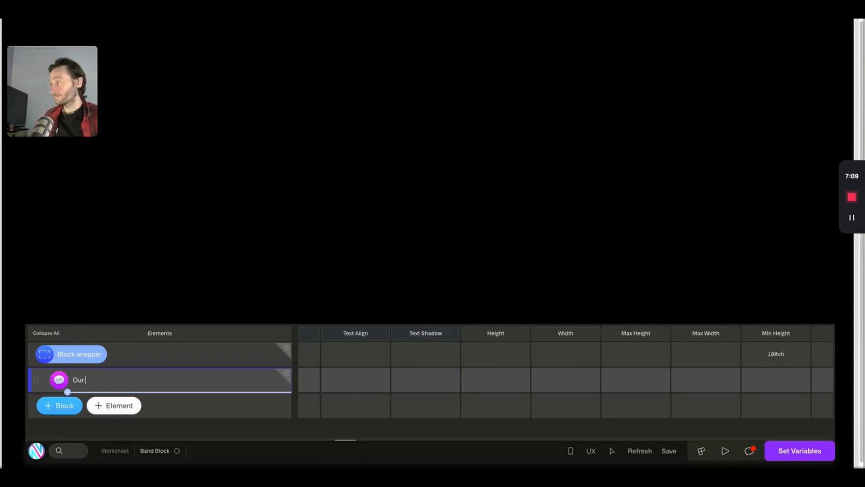
pyautogui.write('Bands')
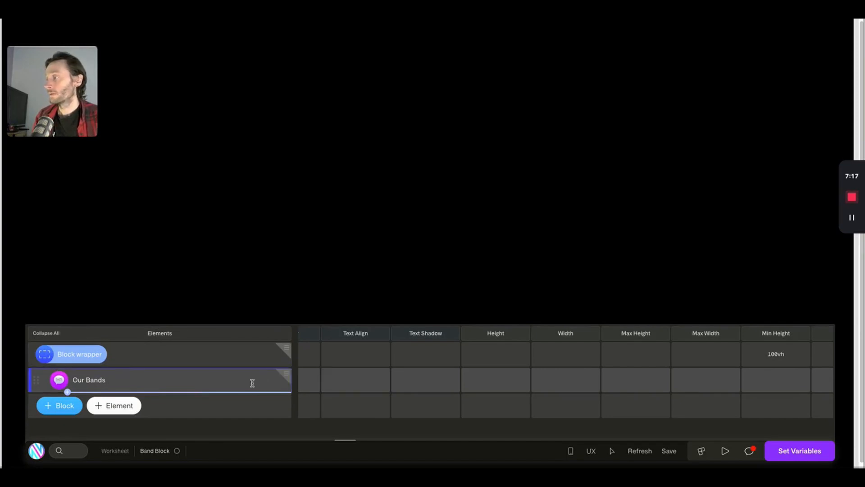
# Set the display property of the "Our Bands" H1 to flex
pyautogui.click(311, 387)
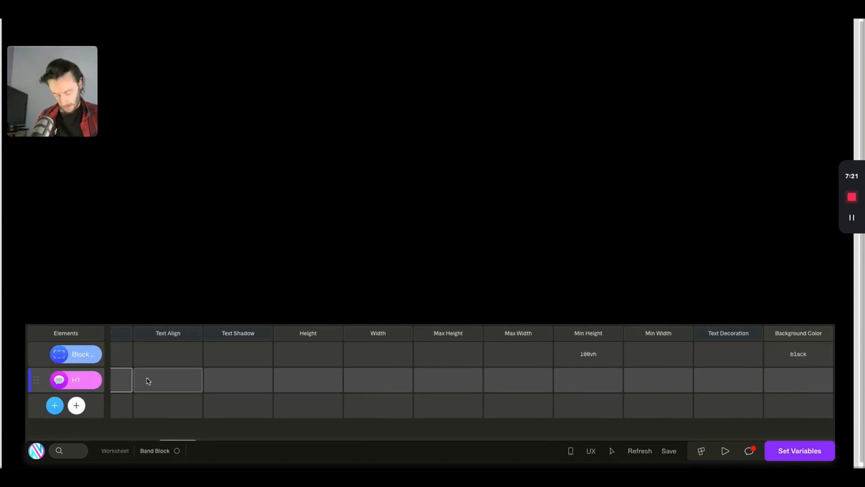
pyautogui.hscroll(-15, 148, 381)
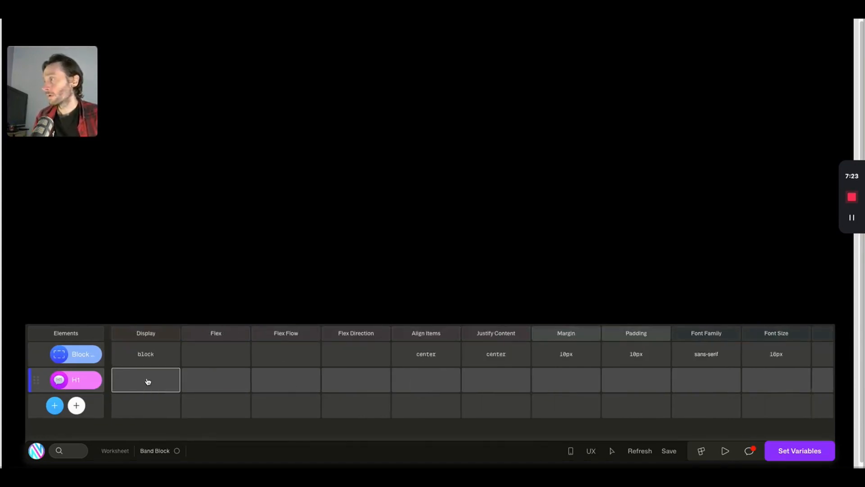
pyautogui.hscroll(-3, 148, 381)
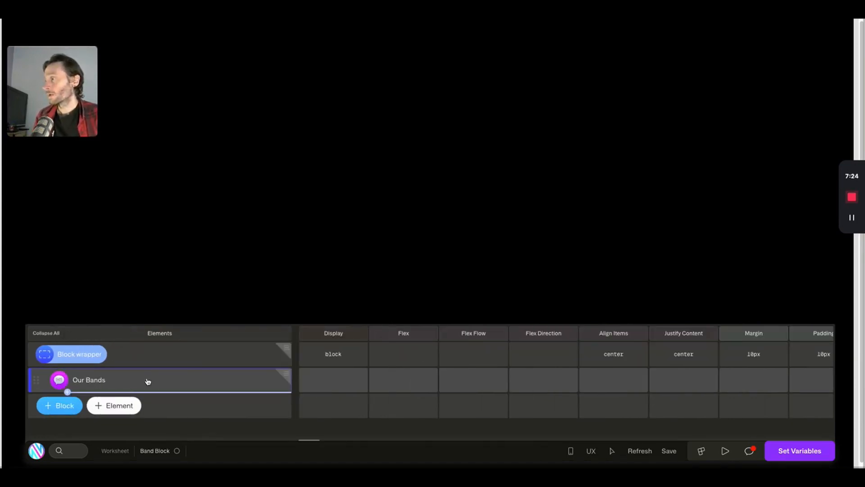
pyautogui.click(346, 380)
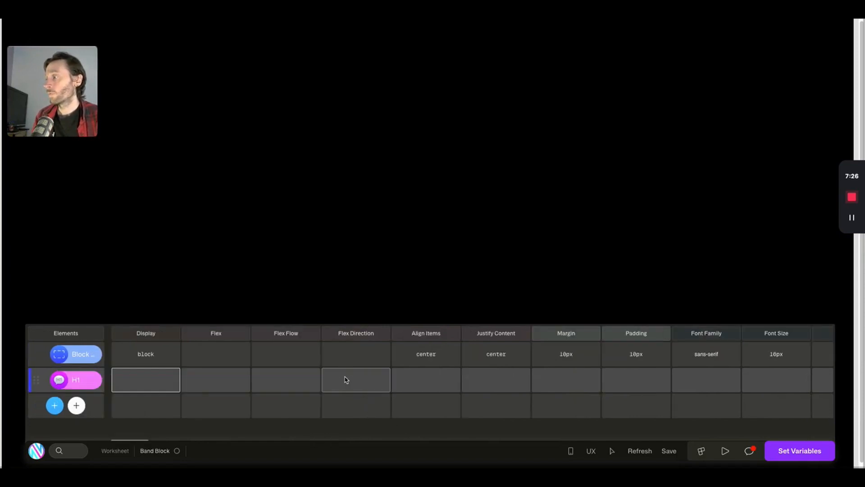
pyautogui.click(146, 384)
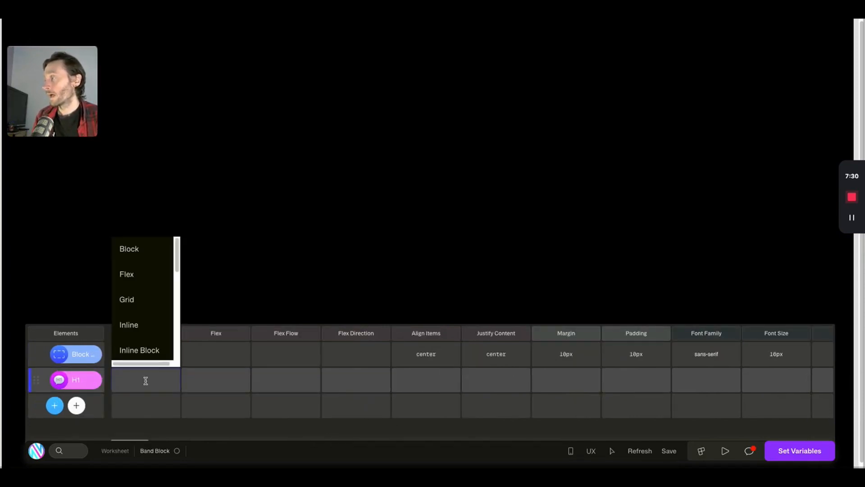
pyautogui.click(145, 283)
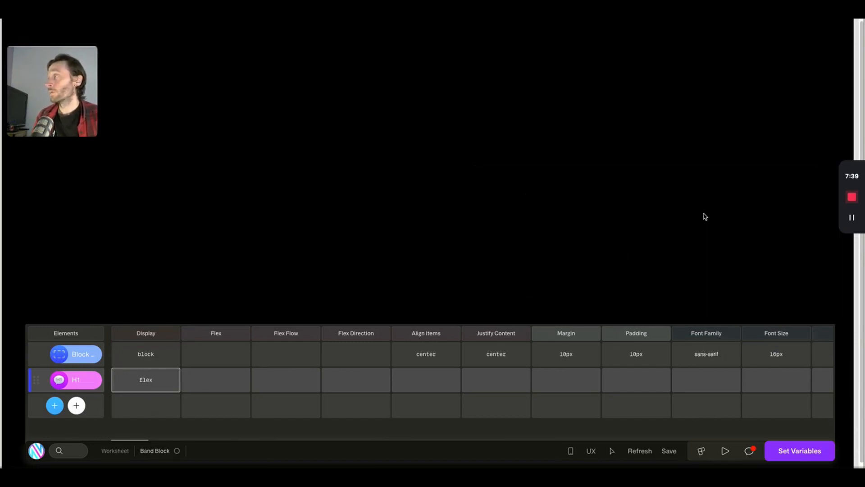
# Set the H1's align items and justify content properties to center
pyautogui.click(431, 378)
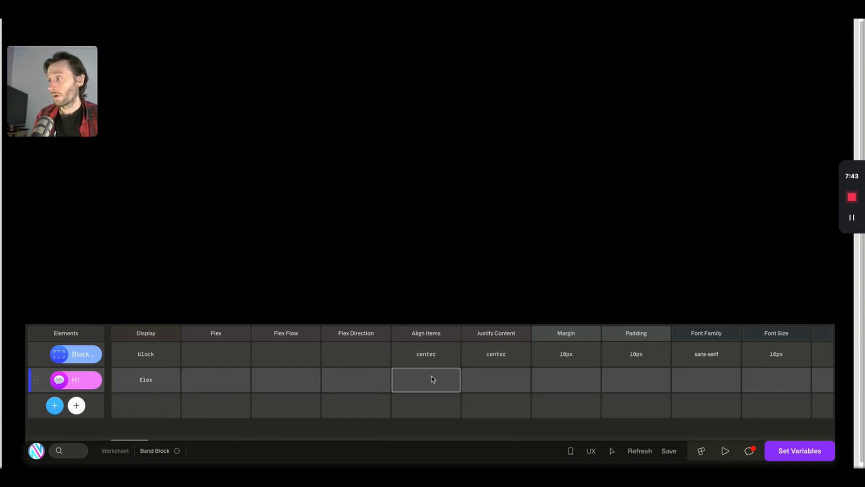
pyautogui.click(432, 378)
pyautogui.click(427, 300)
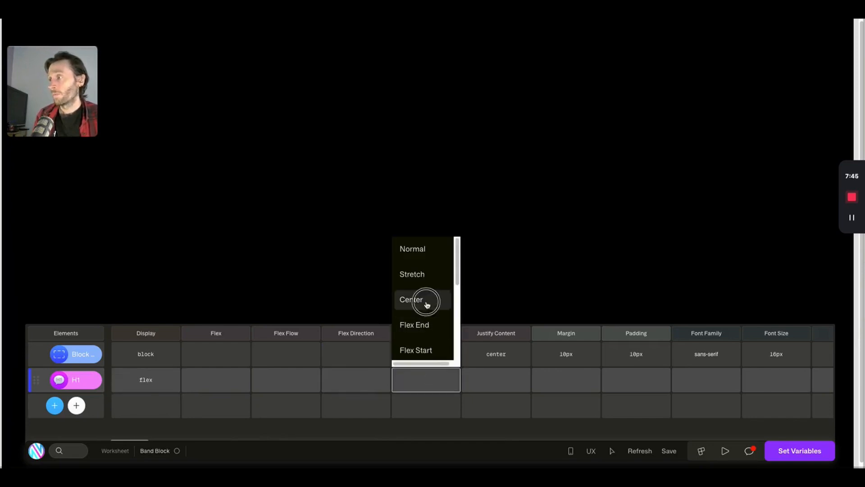
pyautogui.click(493, 380)
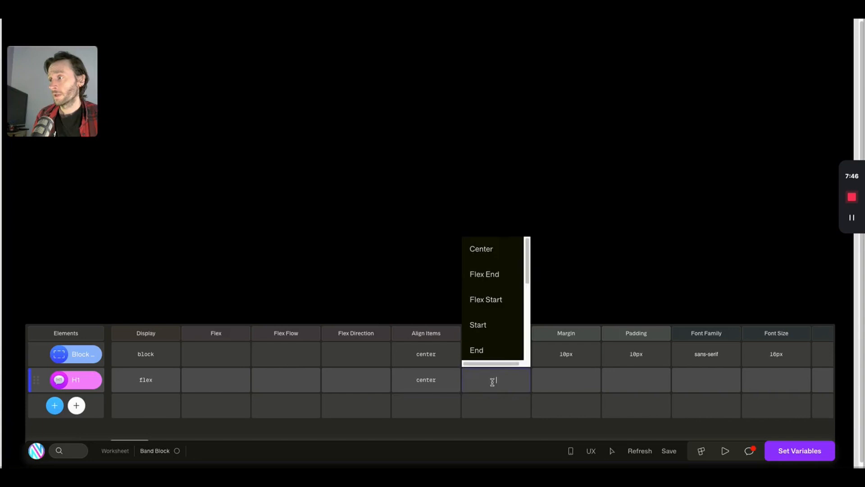
pyautogui.click(495, 248)
# Set the H1's margin and padding to 10px each and its font family to Impact
pyautogui.click(568, 382)
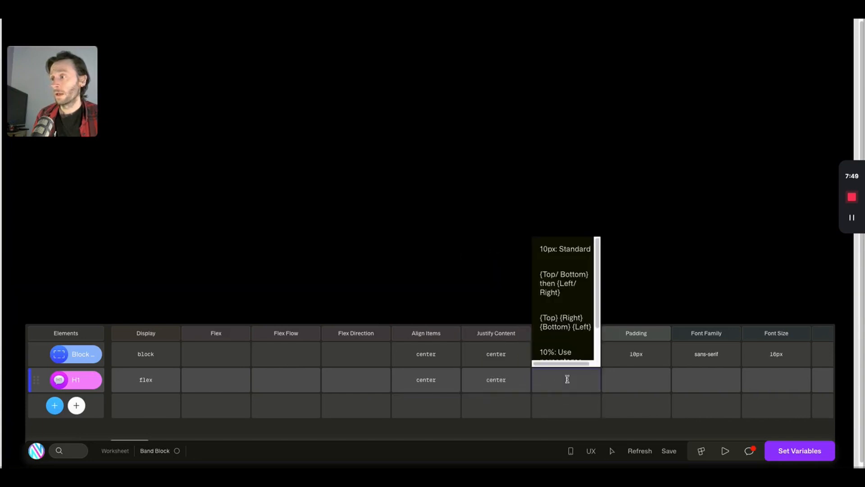
pyautogui.click(568, 254)
pyautogui.click(630, 379)
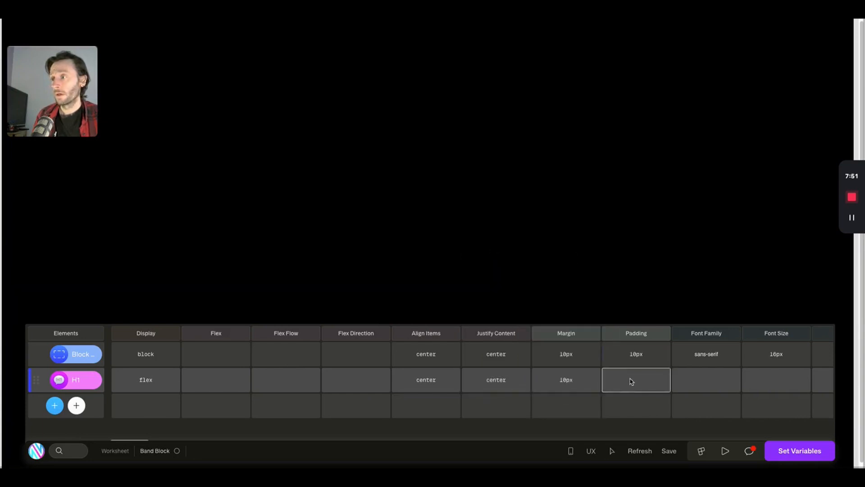
pyautogui.click(636, 252)
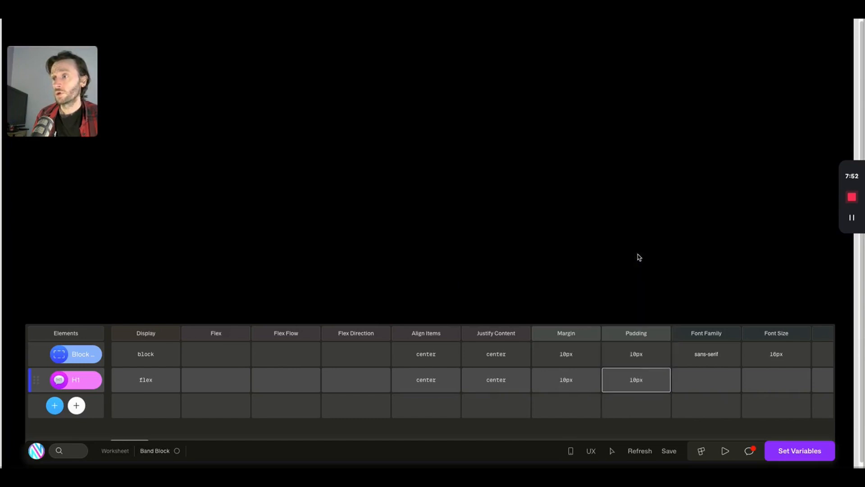
pyautogui.click(707, 382)
pyautogui.click(703, 283)
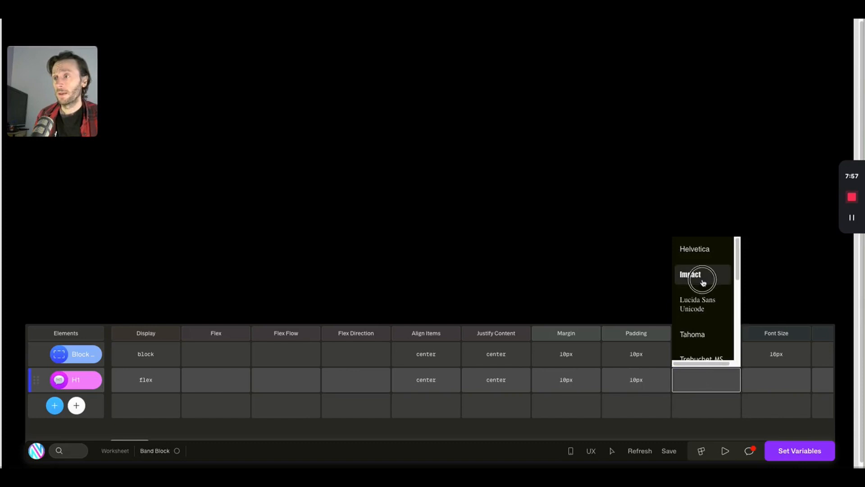
# Set the font size of the "Our Bands" H1 to 40px
pyautogui.click(772, 382)
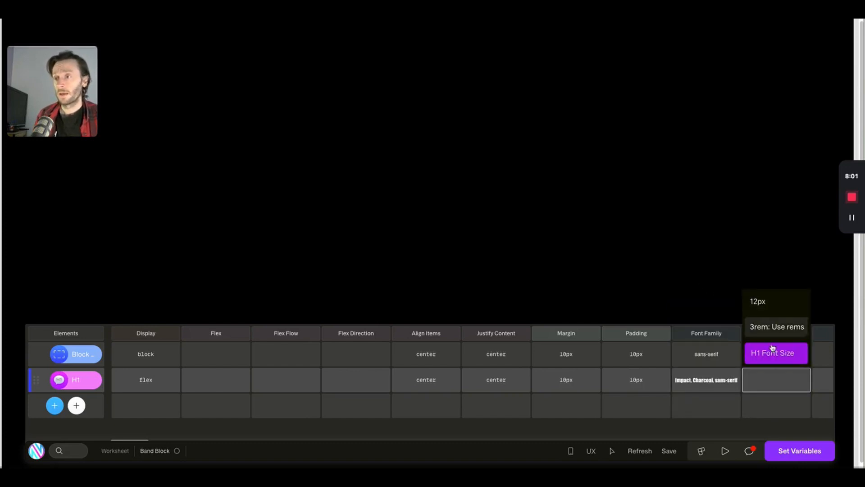
pyautogui.click(771, 373)
pyautogui.write('40')
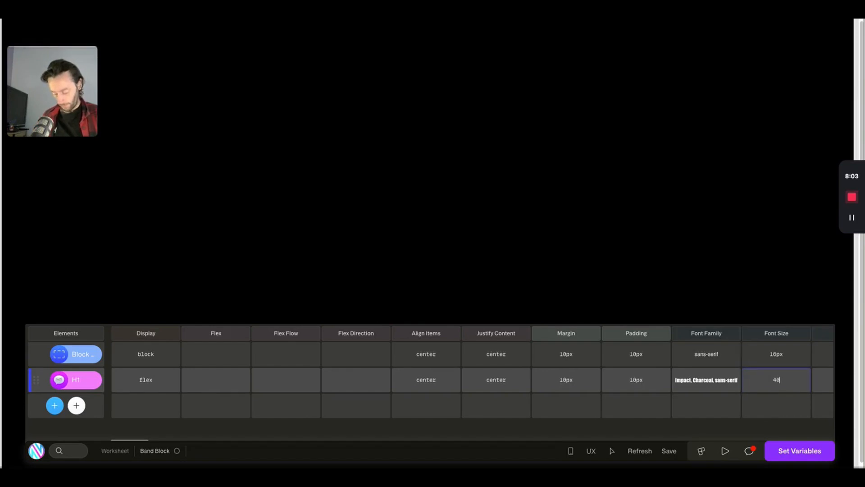
pyautogui.write('px')
# Set the text color of the "Our Bands" H1 to White
pyautogui.press('Tab')
pyautogui.press('Tab')
pyautogui.press('Tab')
pyautogui.press('Tab')
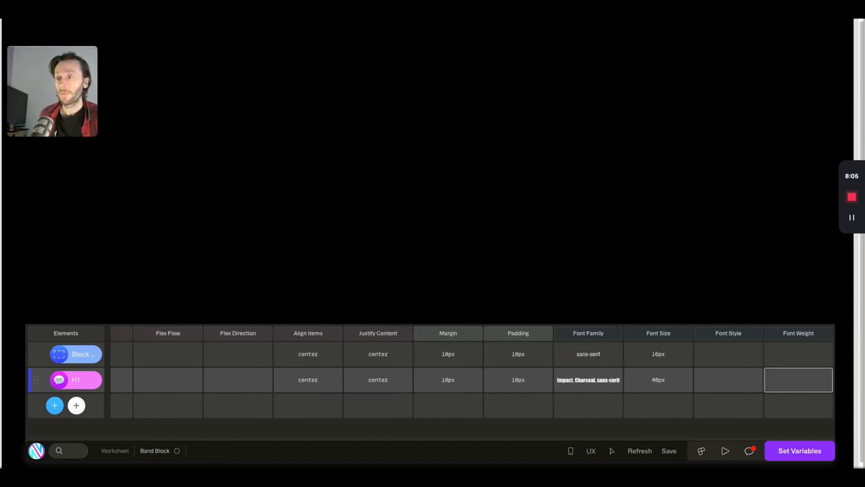
pyautogui.press('Tab')
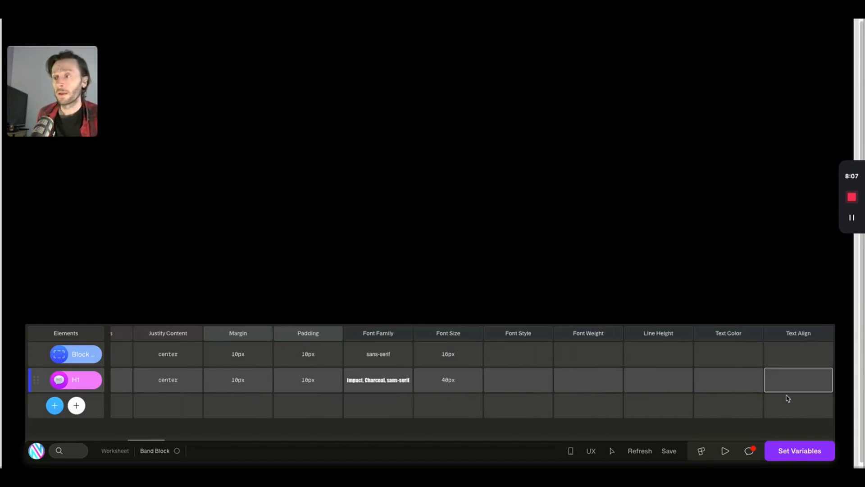
pyautogui.click(741, 384)
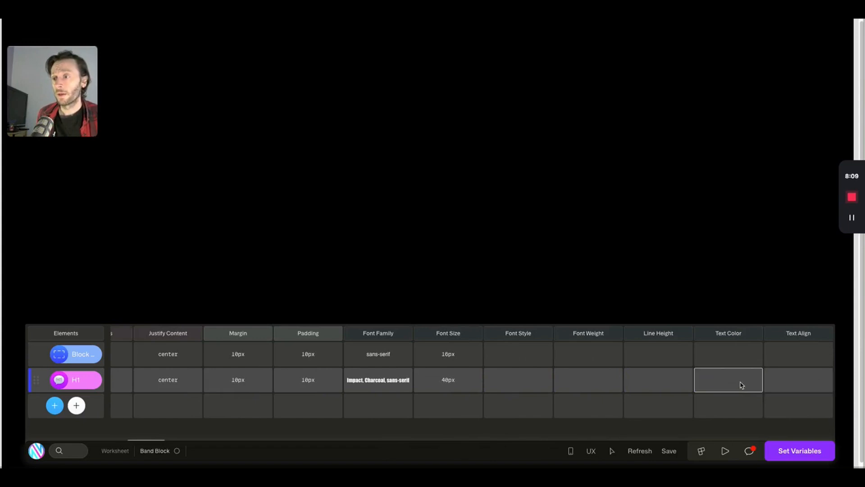
pyautogui.click(741, 383)
pyautogui.write('Wh')
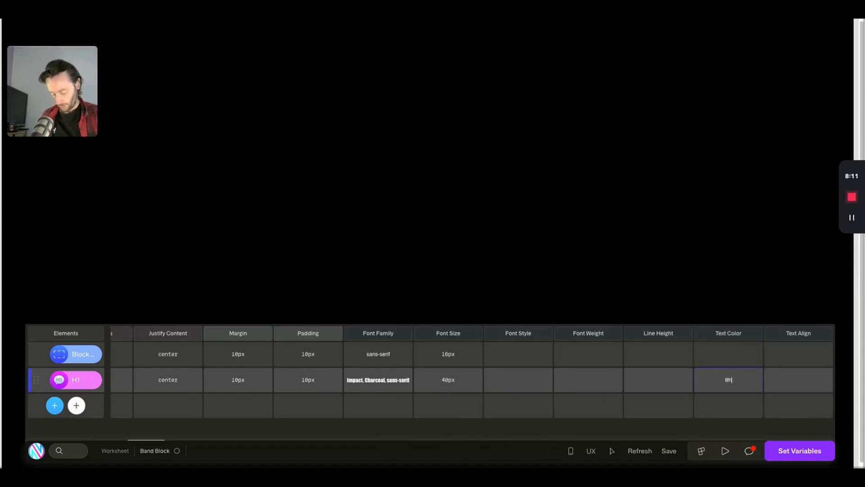
pyautogui.write('ite')
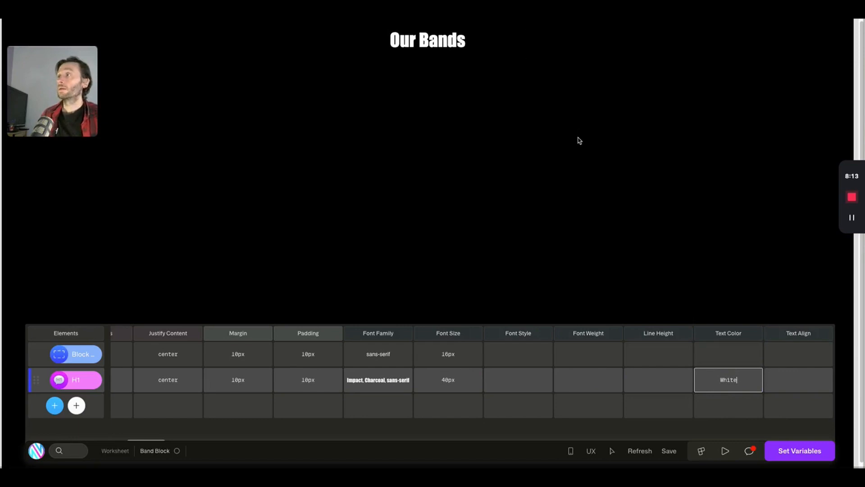
pyautogui.click(577, 137)
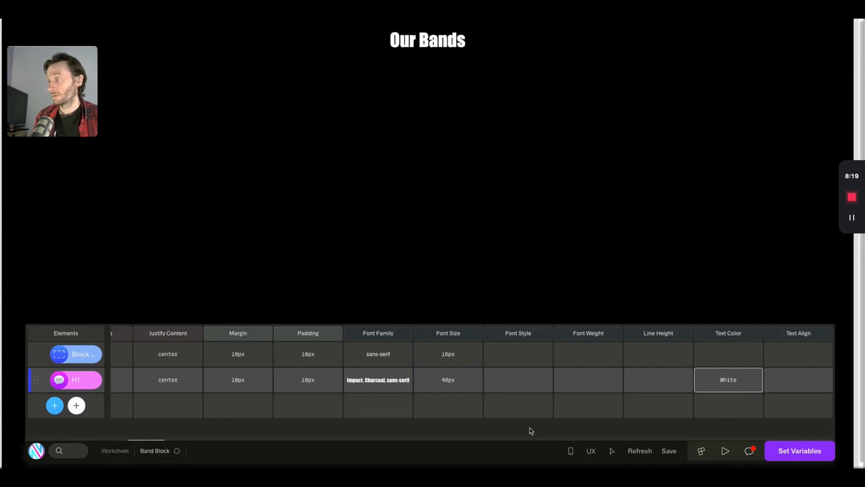
# Add an H2 text element reading "Check them out here" below the "Our Bands" heading
pyautogui.moveTo(141, 441); pyautogui.dragTo(137, 442)
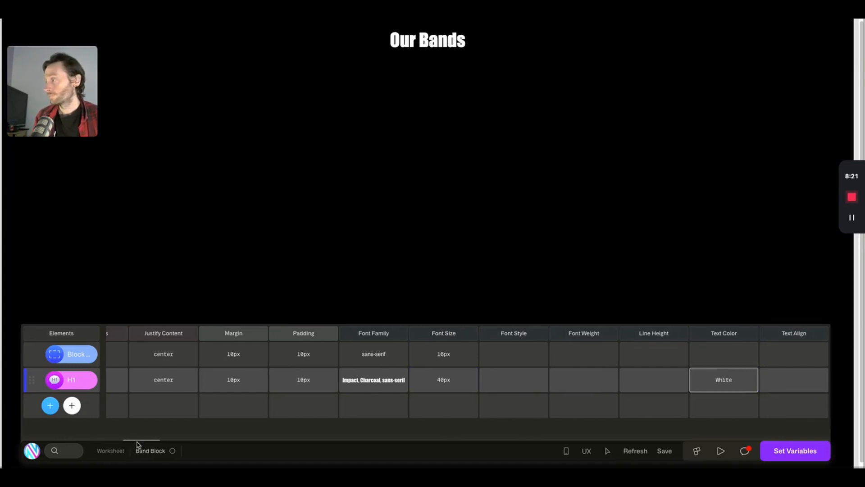
pyautogui.click(72, 406)
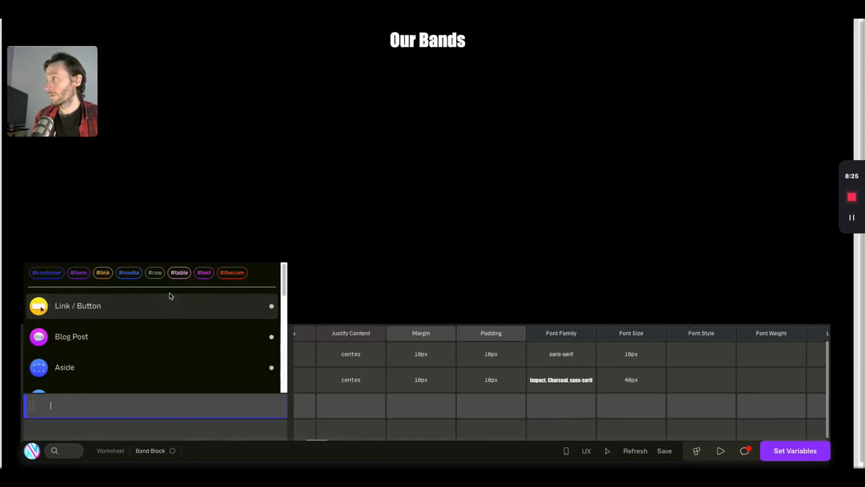
pyautogui.click(209, 280)
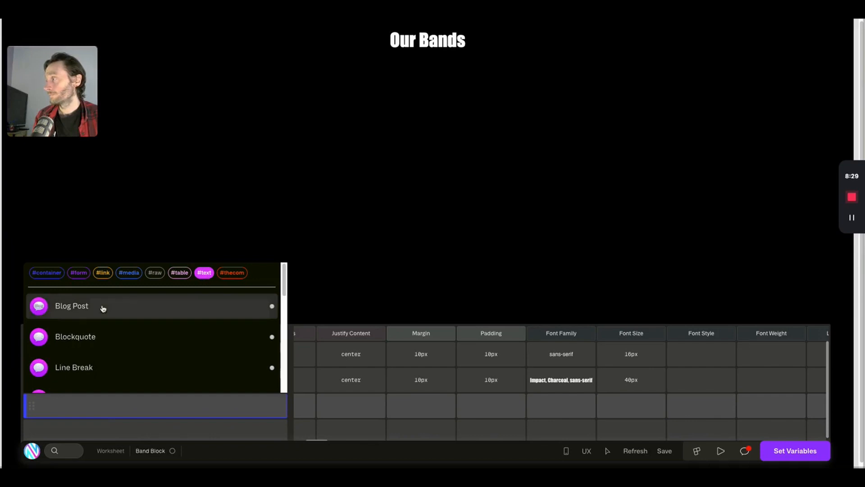
pyautogui.scroll(-1, 116, 351)
pyautogui.scroll(-4, 116, 351)
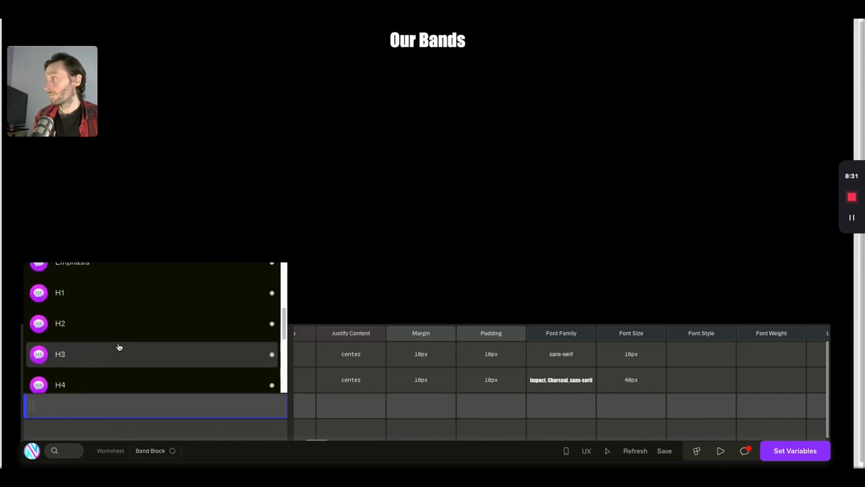
pyautogui.click(109, 322)
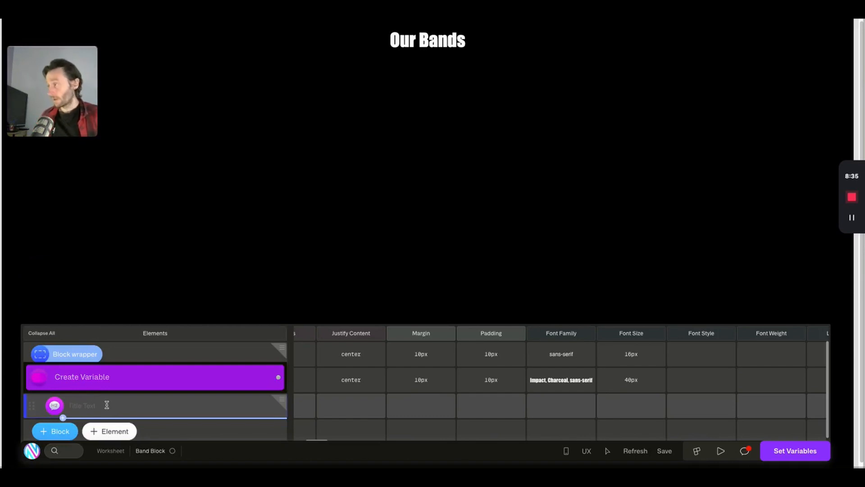
pyautogui.write('Chew')
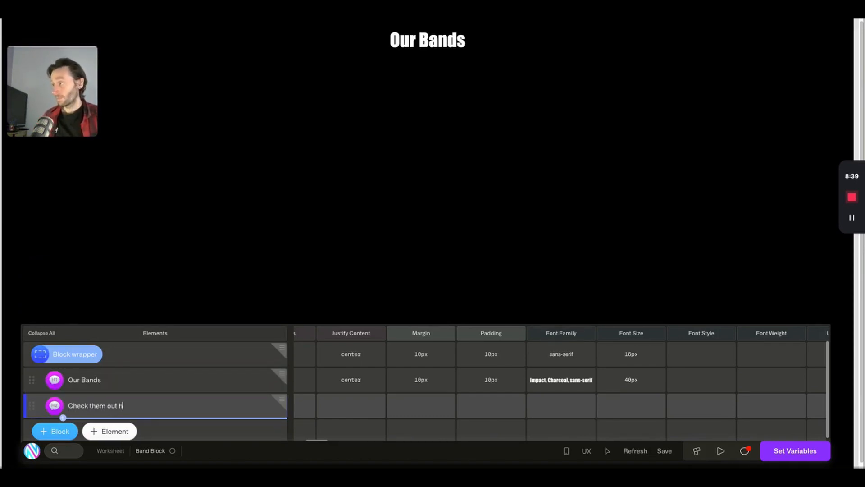
pyautogui.click(195, 406)
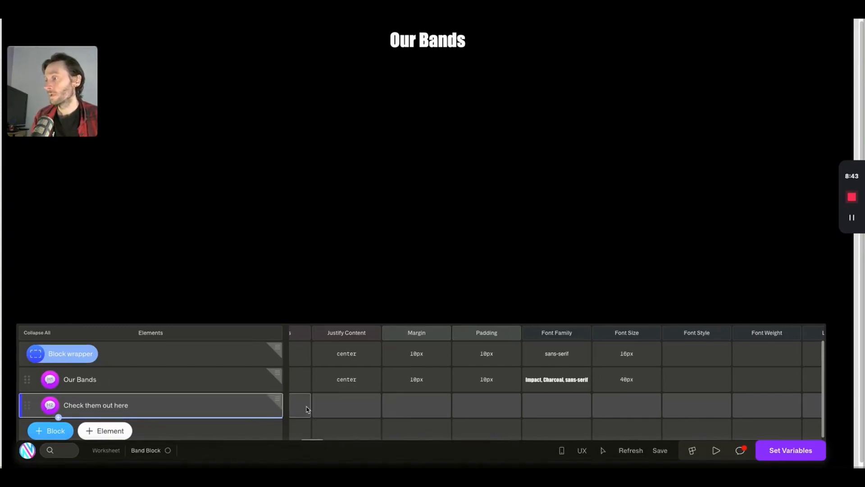
# Set the display property of the "Check them out here" H2 to flex
pyautogui.click(448, 408)
pyautogui.click(349, 399)
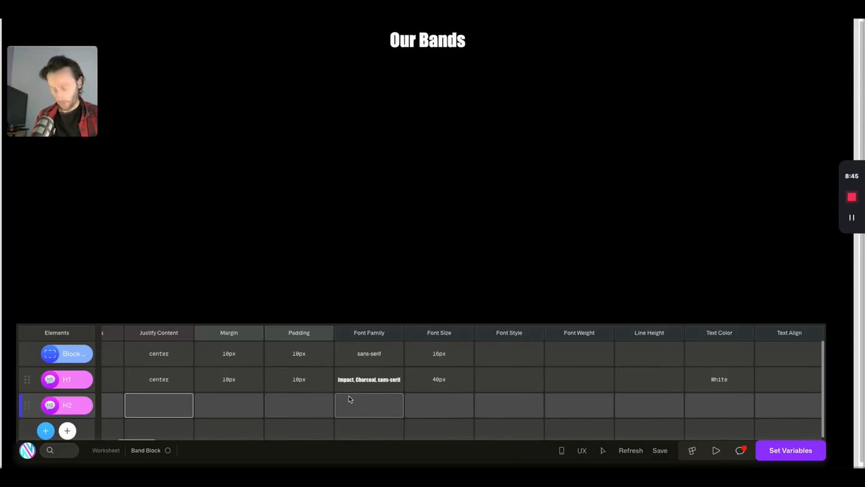
pyautogui.press('Left')
pyautogui.press('Left')
pyautogui.press('Left')
pyautogui.press('Left')
pyautogui.press('Left')
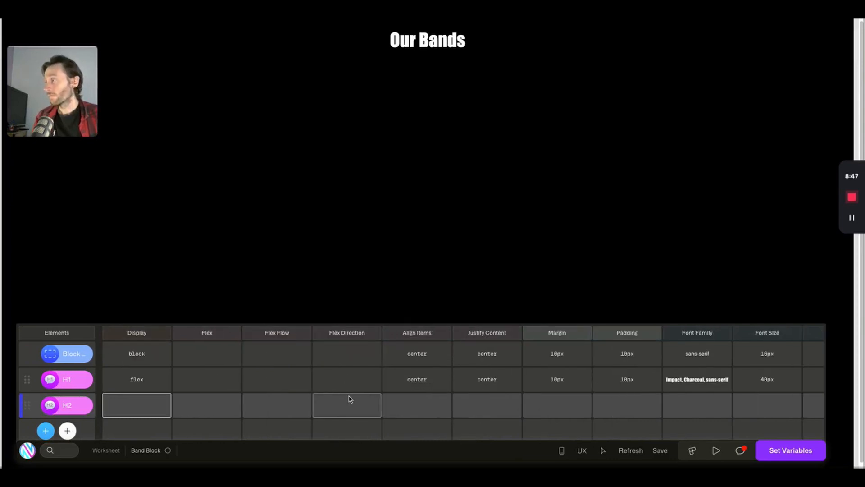
pyautogui.click(143, 406)
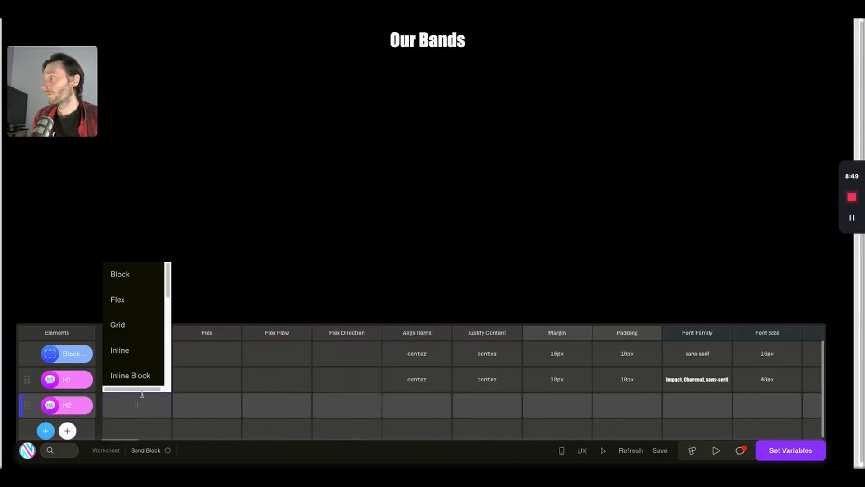
pyautogui.click(134, 303)
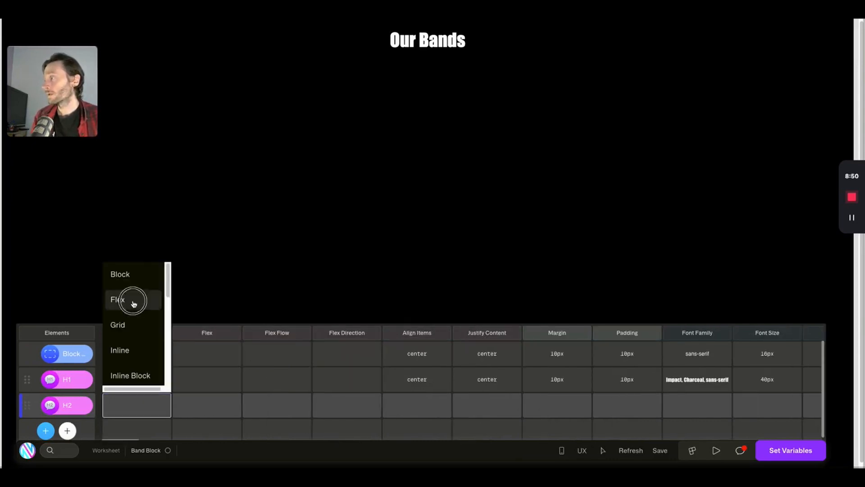
# Set the H2's align items and justify content properties to center
pyautogui.click(407, 410)
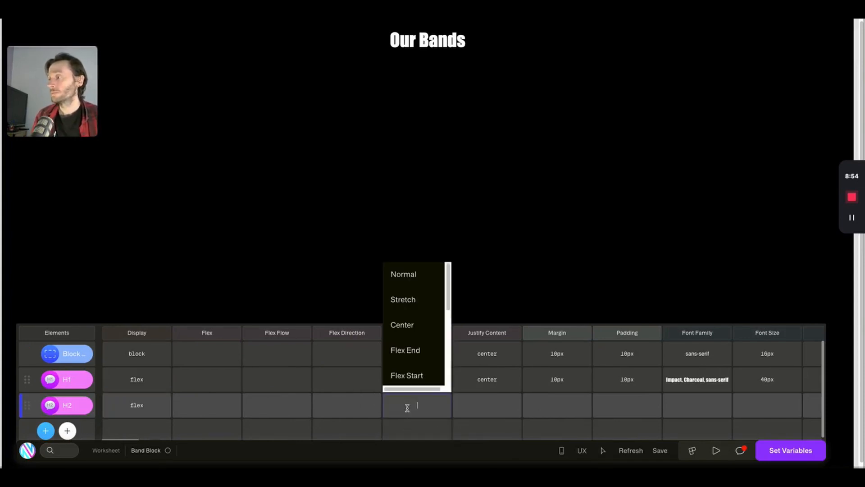
pyautogui.click(408, 325)
pyautogui.click(482, 407)
pyautogui.click(478, 272)
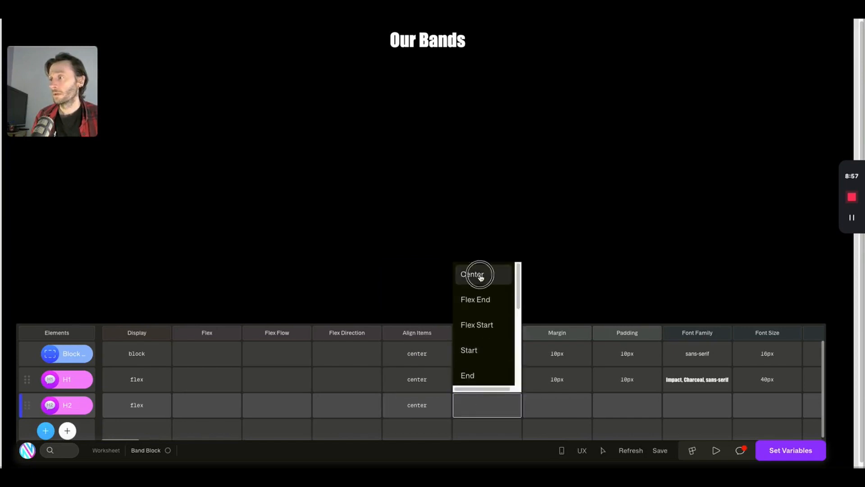
# Set the H2's margin and padding to the standard 10px each
pyautogui.click(549, 399)
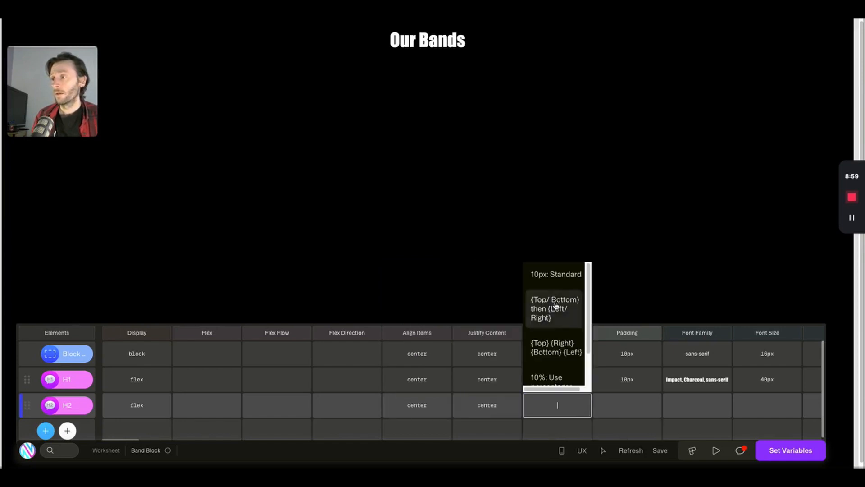
pyautogui.click(558, 279)
pyautogui.click(637, 409)
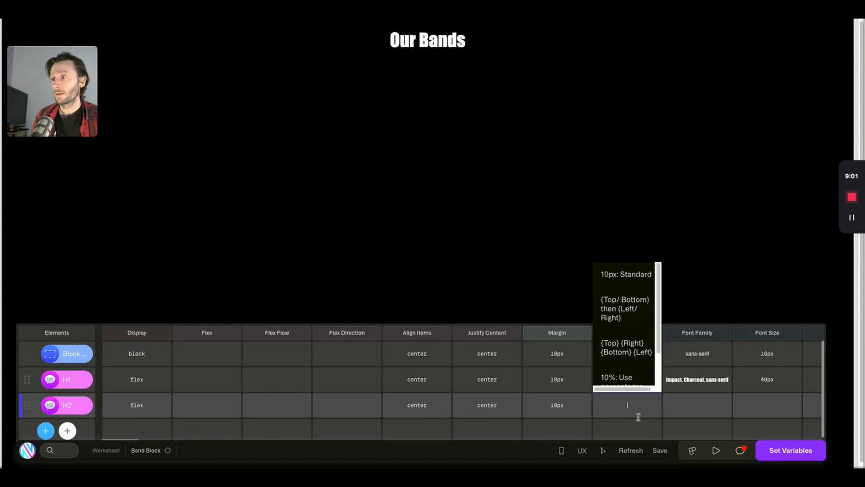
pyautogui.click(635, 276)
# Set the H2's font family to Tahoma and its font size to 20px
pyautogui.click(700, 403)
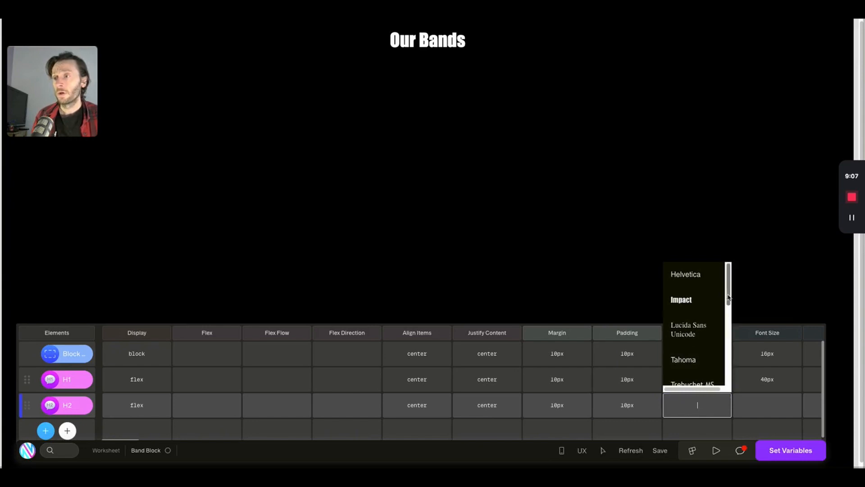
pyautogui.moveTo(729, 293)
pyautogui.mouseDown()
pyautogui.moveTo(728, 363)
pyautogui.moveTo(726, 292)
pyautogui.mouseUp()
pyautogui.click(685, 353)
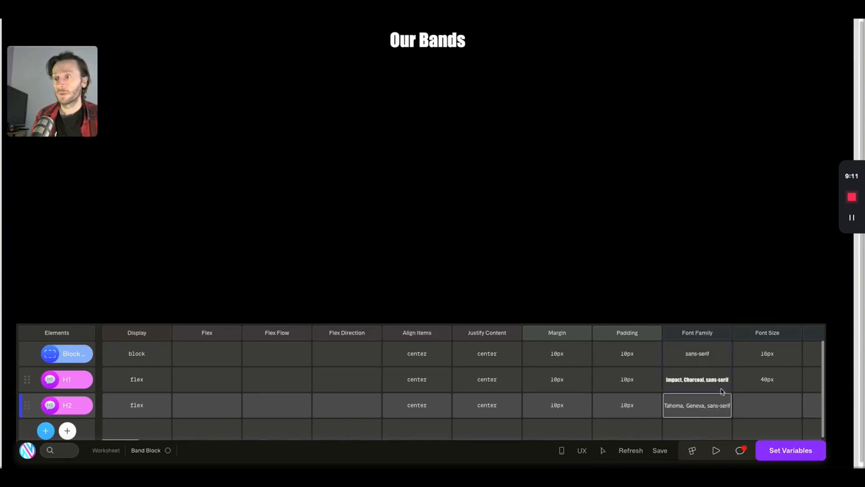
pyautogui.click(759, 404)
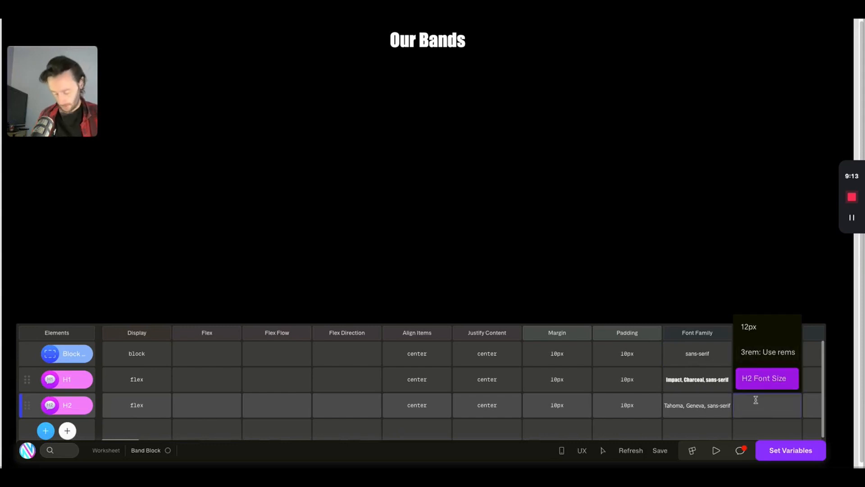
pyautogui.write('20')
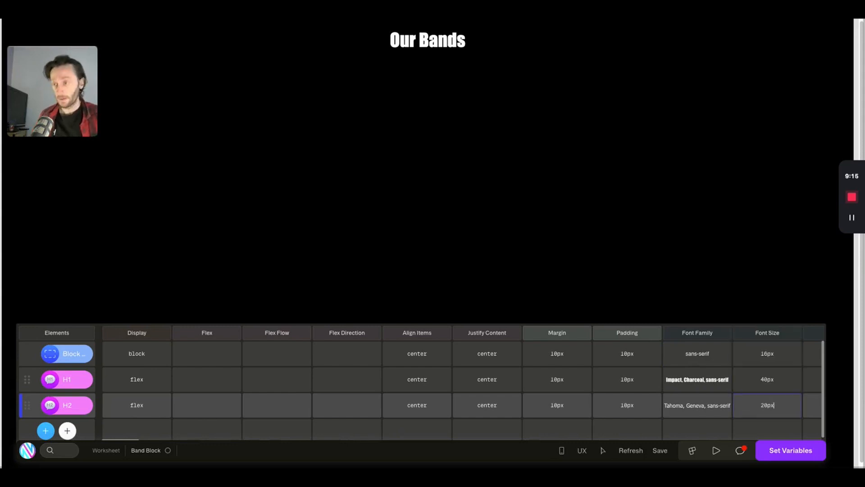
# Set the text color of the "Check them out here" H2 to white
pyautogui.press('Tab')
pyautogui.press('Tab')
pyautogui.press('Tab')
pyautogui.press('Tab')
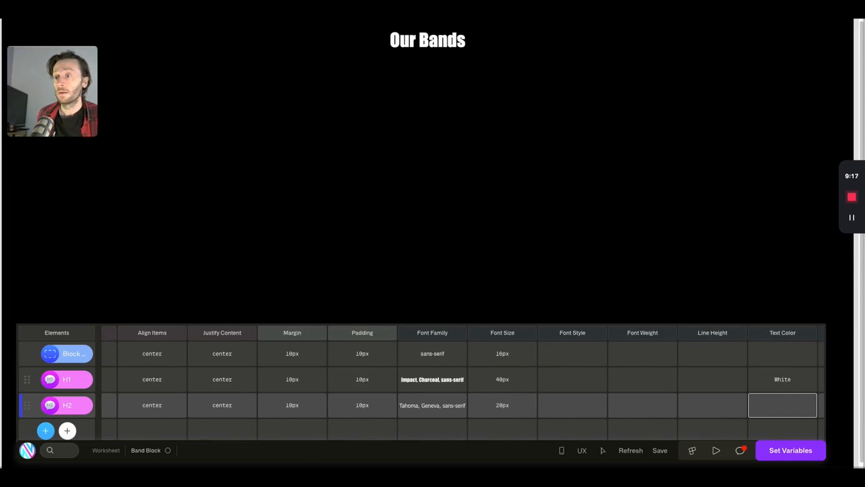
pyautogui.click(795, 407)
pyautogui.write('white')
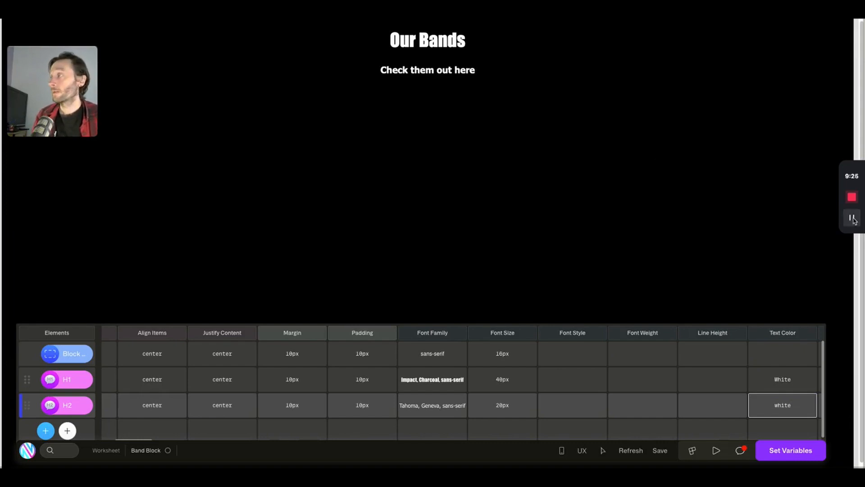
# Add a <div> container below the H2 and label it "Grid-Wrapper"
pyautogui.click(67, 431)
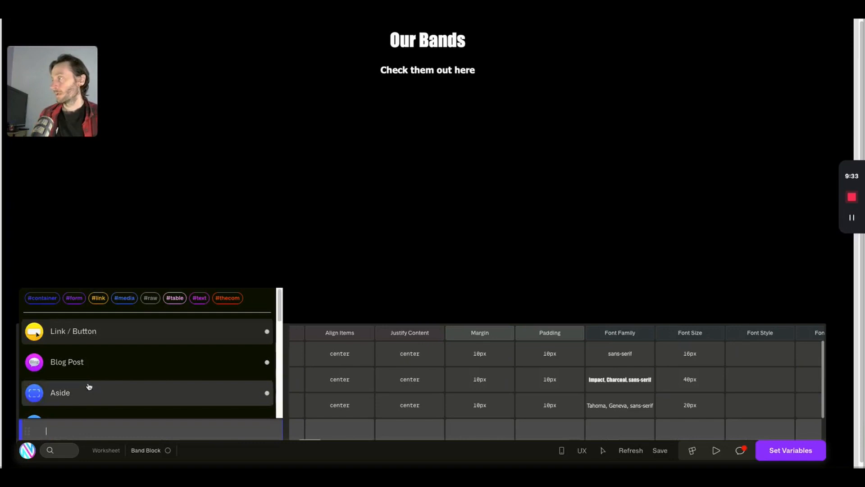
pyautogui.click(50, 298)
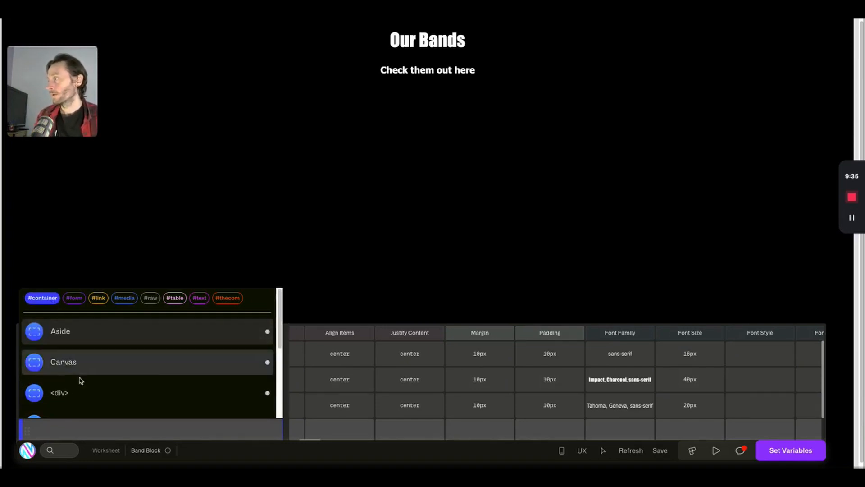
pyautogui.click(88, 395)
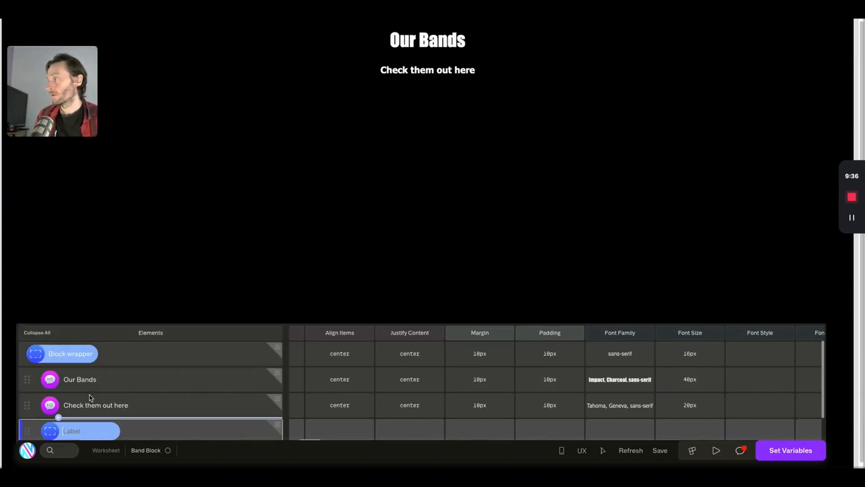
pyautogui.click(67, 429)
pyautogui.write('Grid-')
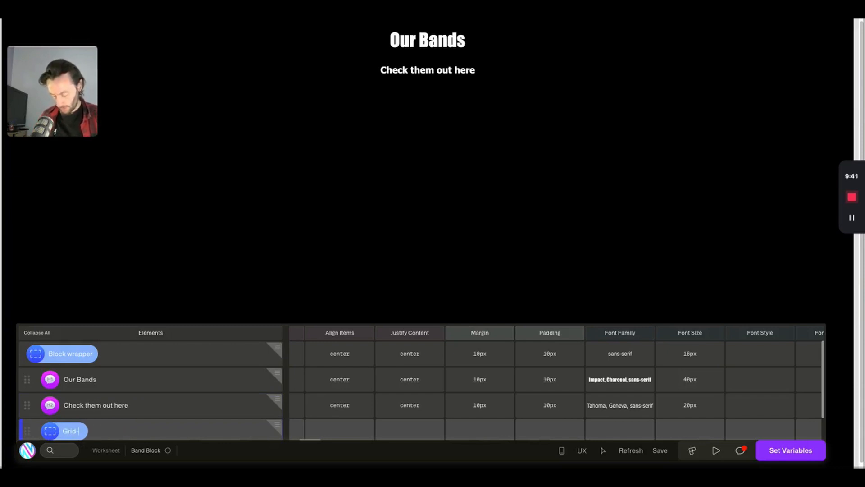
pyautogui.write('Wr')
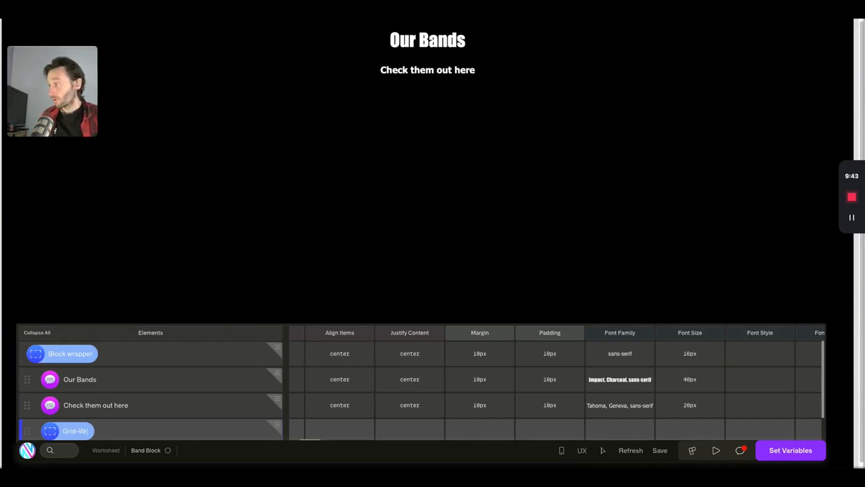
pyautogui.write('apper')
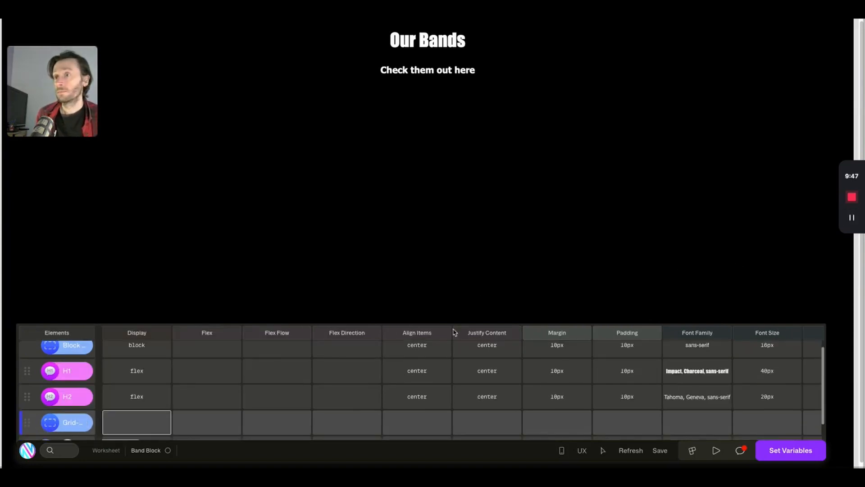
# Set the Grid-Wrapper's display to block, with align items and justify content both set to center
pyautogui.click(149, 425)
pyautogui.click(145, 293)
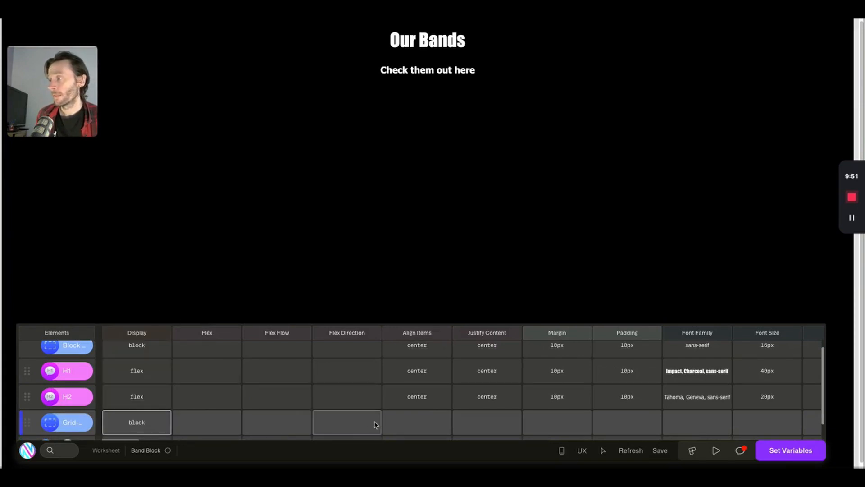
pyautogui.click(404, 425)
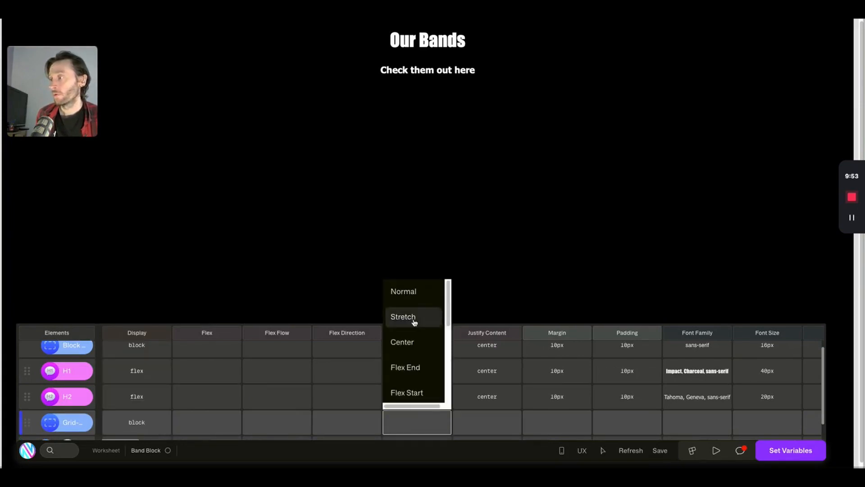
pyautogui.click(402, 342)
pyautogui.click(491, 424)
pyautogui.click(489, 295)
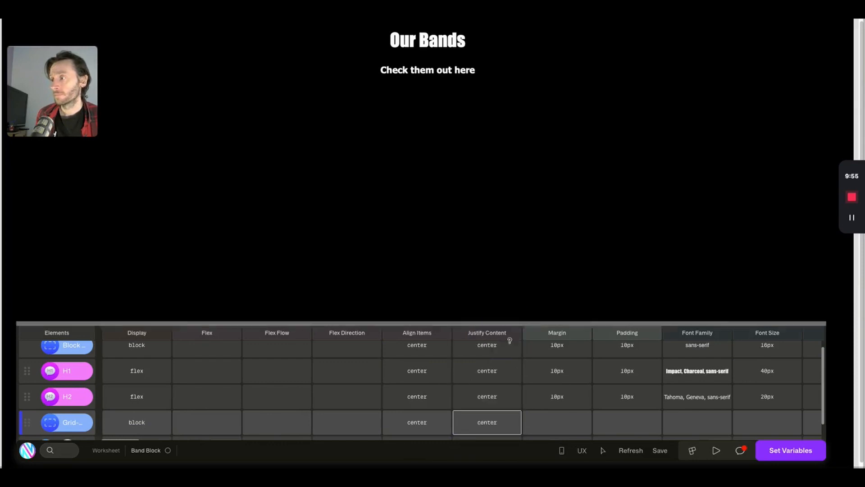
# Set the Grid-Wrapper's margin and padding to the standard 10px each
pyautogui.click(578, 422)
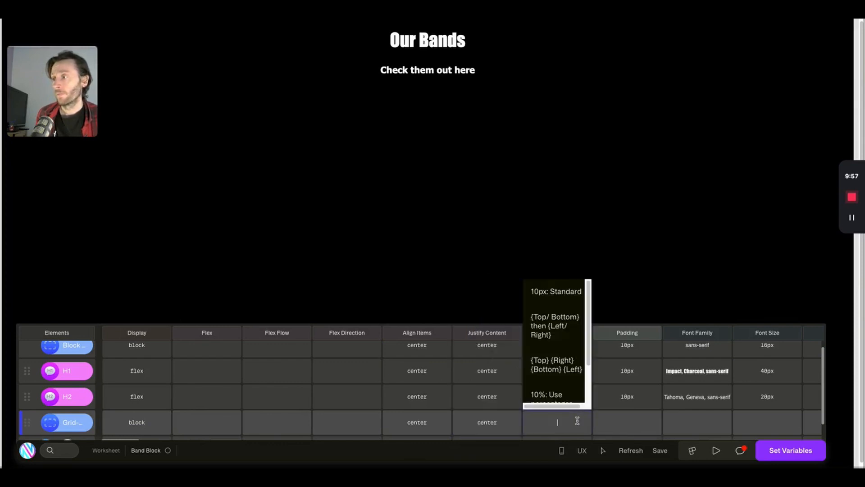
pyautogui.click(566, 292)
pyautogui.click(620, 420)
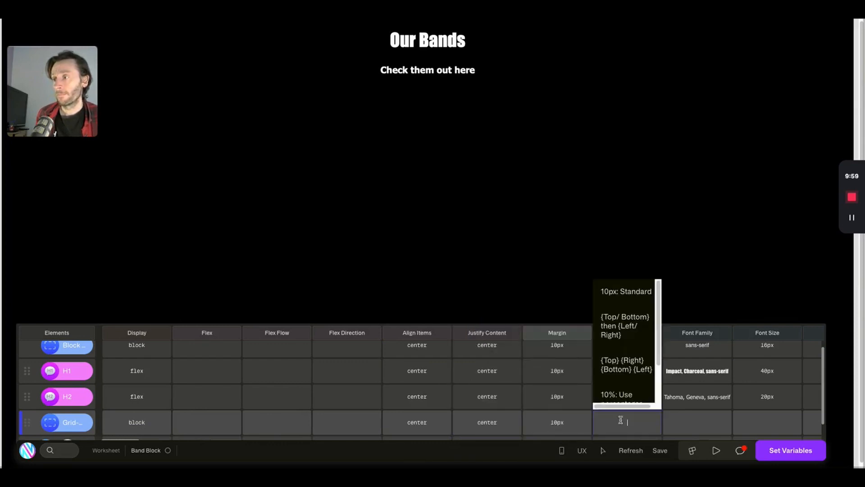
pyautogui.click(624, 295)
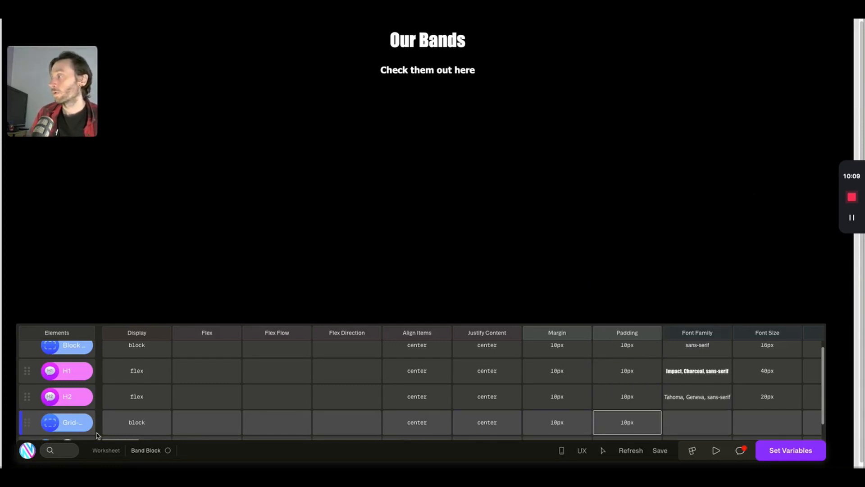
# Select the Grid-Wrapper container in the expanded element list
pyautogui.click(70, 426)
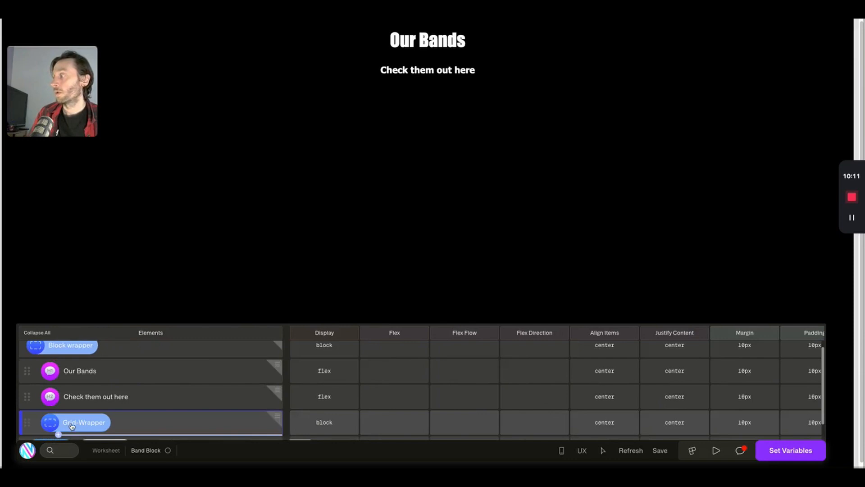